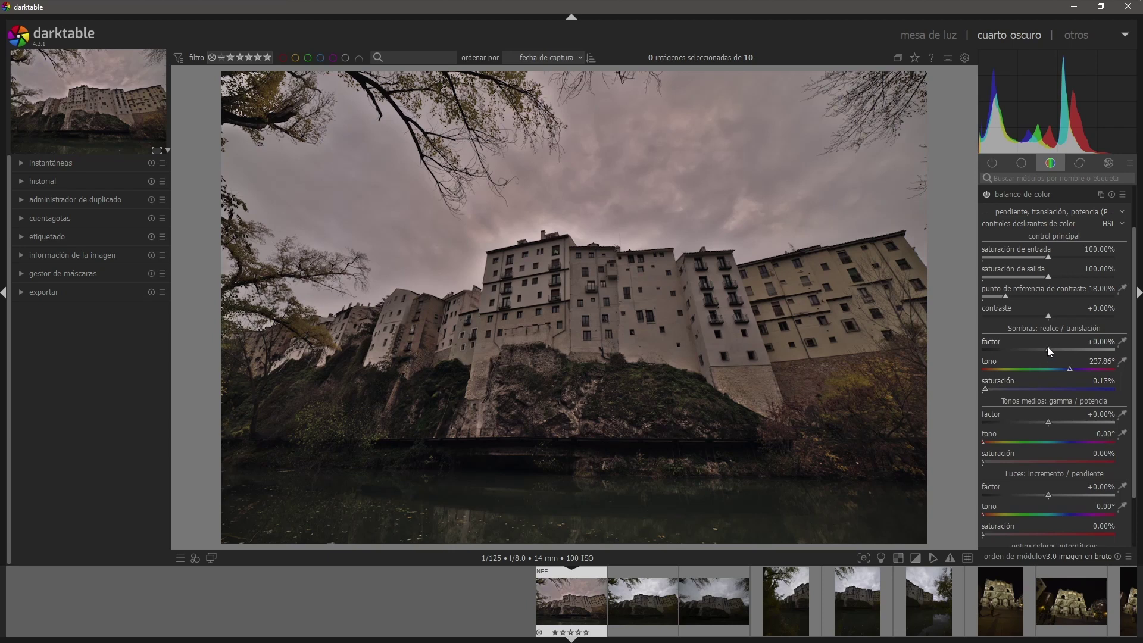
Set the shadows factor to -0.09% in color balance and compare the photo with the module off and on
scroll(1043, 346, down, 1)
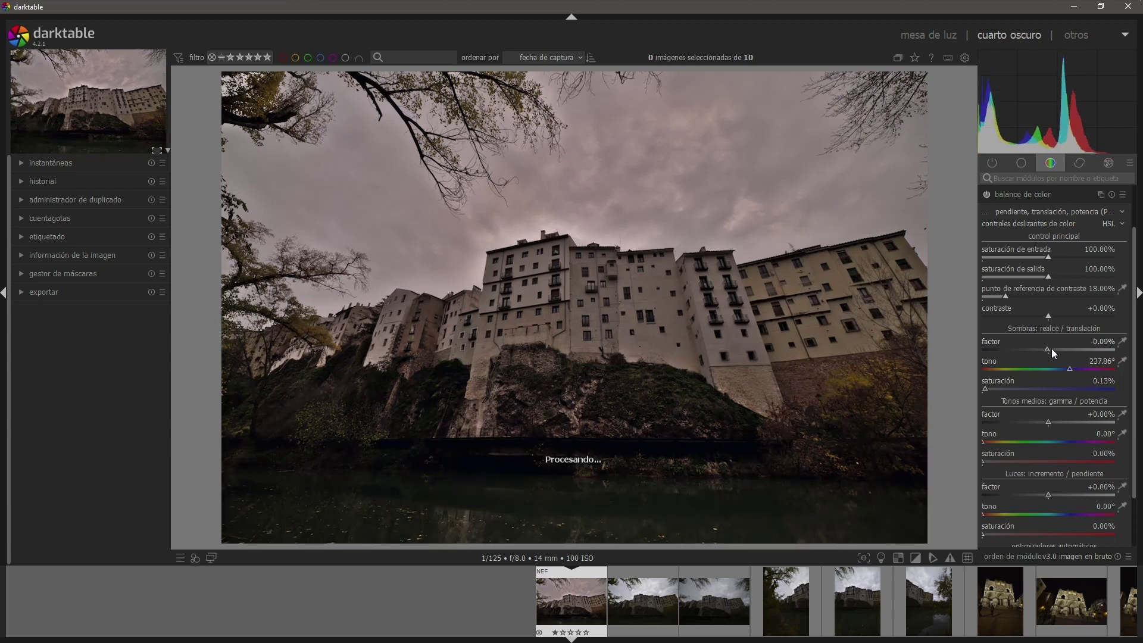
scroll(1051, 349, up, 1)
scroll(1048, 349, down, 1)
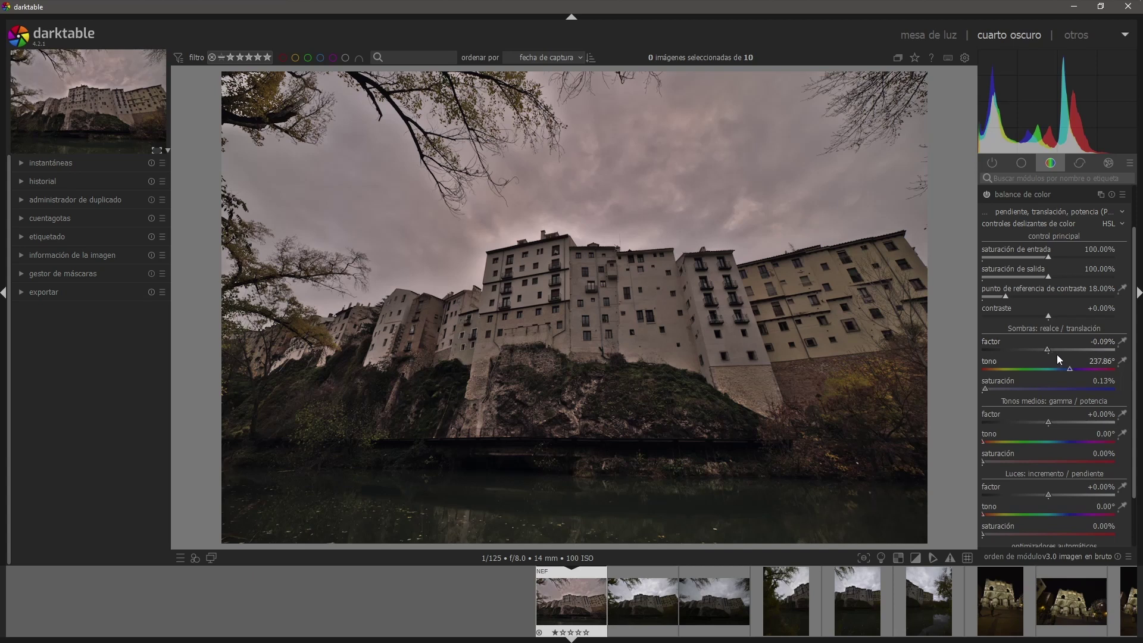
click(987, 194)
click(987, 194)
click(987, 194)
click(987, 194)
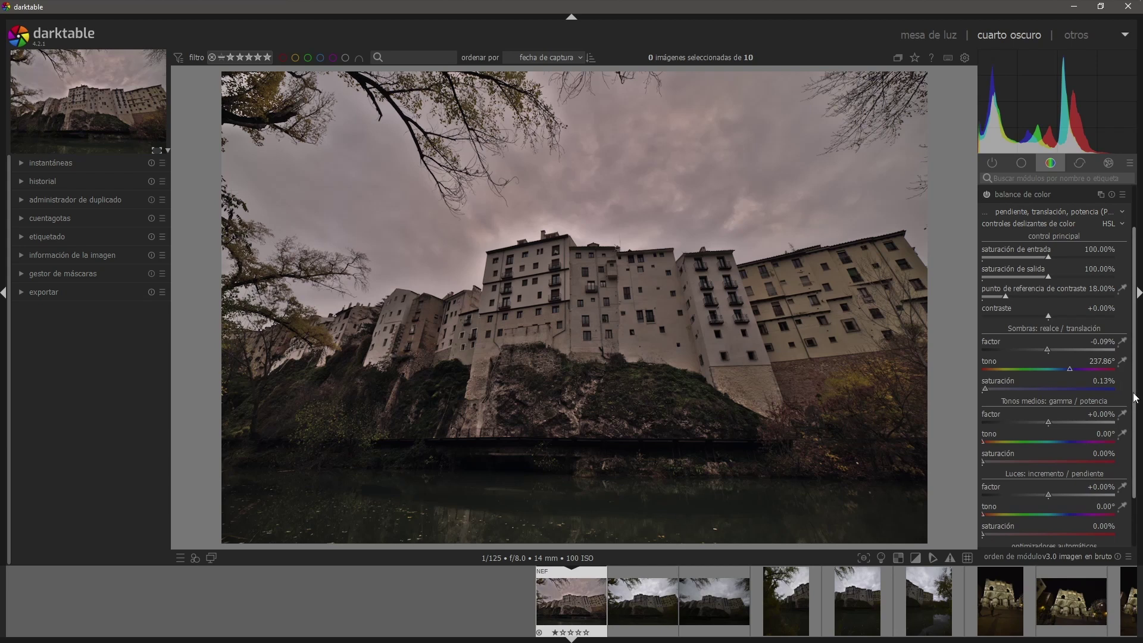
Set the color balance midtones to a hue of 17.68°, saturation 0.89% and factor -3.12%
click(989, 442)
click(982, 461)
click(1051, 421)
drag(1051, 422, 1045, 421)
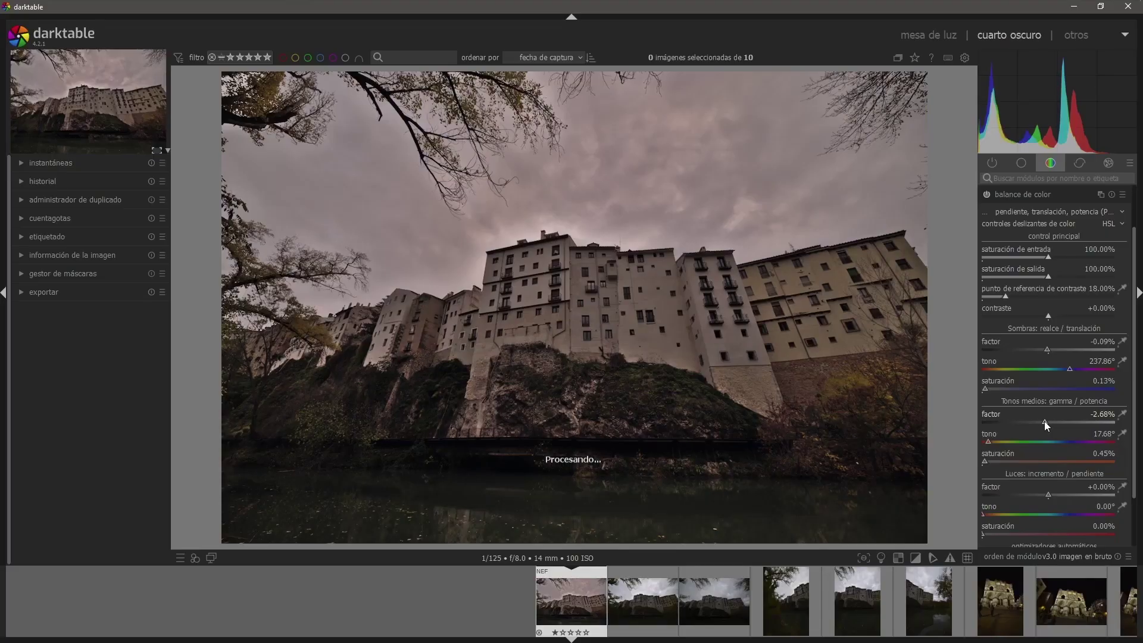
click(1043, 420)
drag(984, 461, 987, 460)
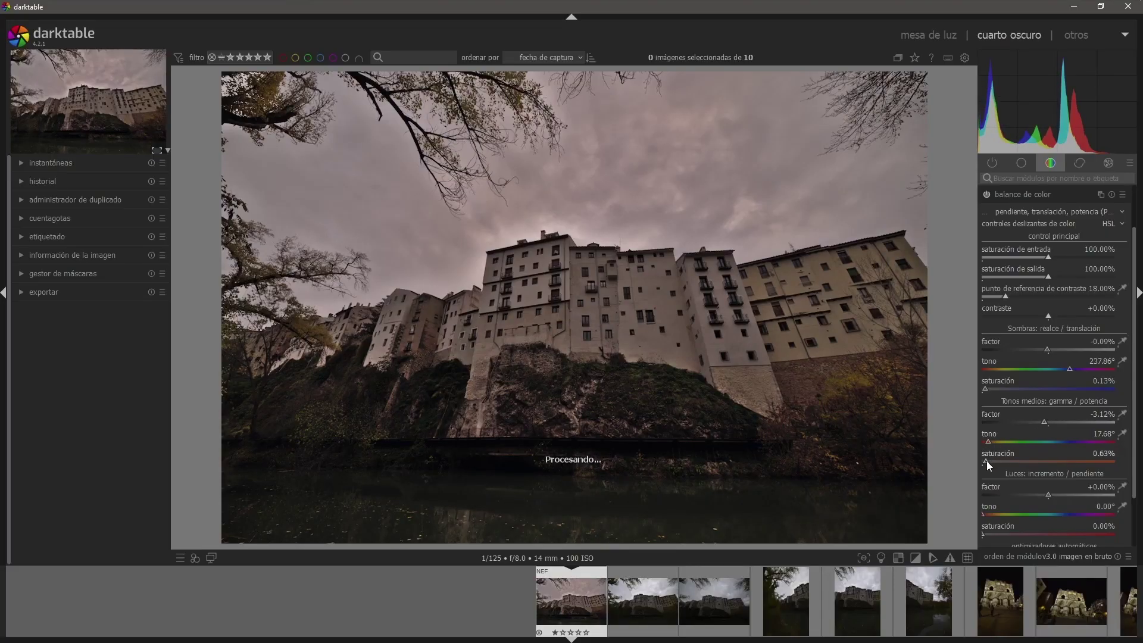
Set the color balance highlights to a hue of 64.29°, saturation 2.23% and factor +4.46%
click(1006, 514)
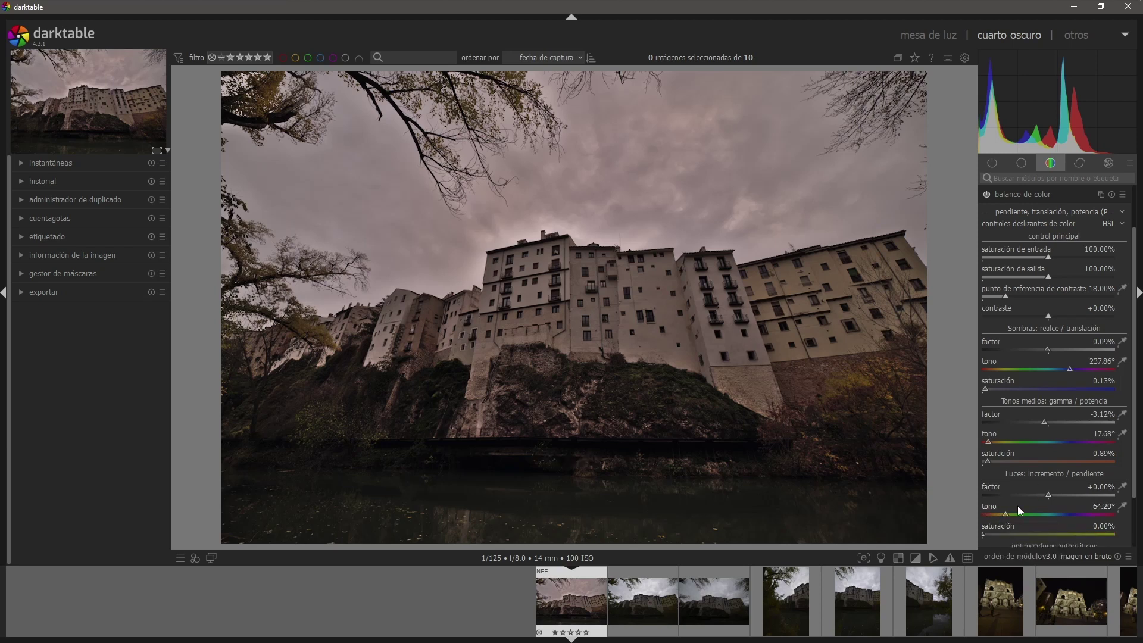
drag(988, 534, 994, 534)
mouse_move(1050, 494)
mouse_down()
mouse_move(1064, 497)
mouse_move(1040, 497)
mouse_move(1054, 497)
mouse_up()
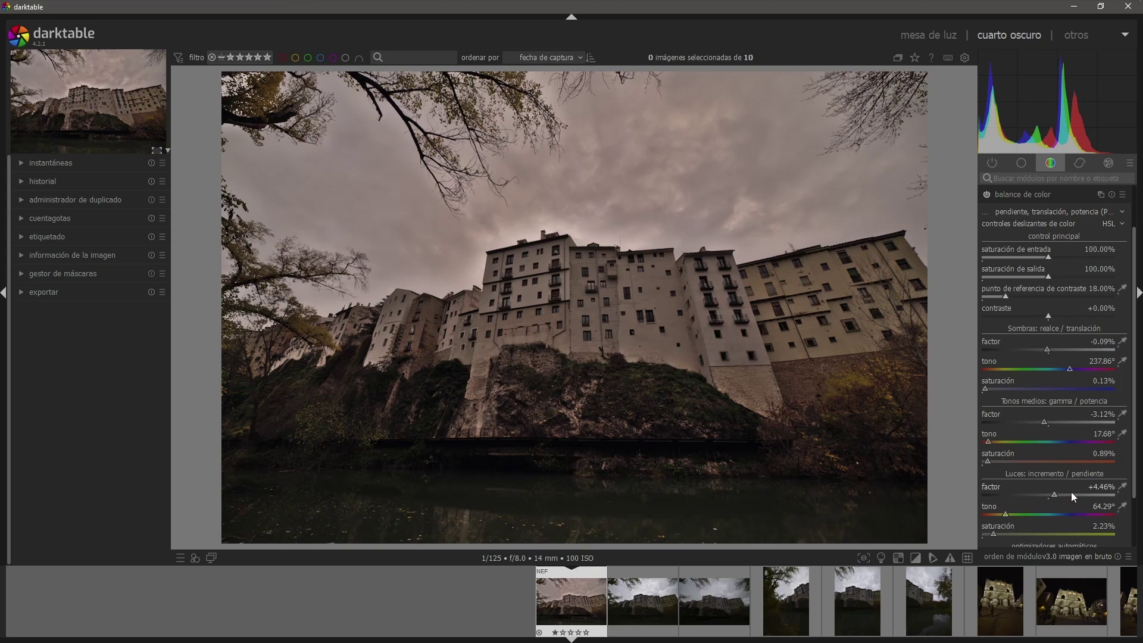
click(989, 196)
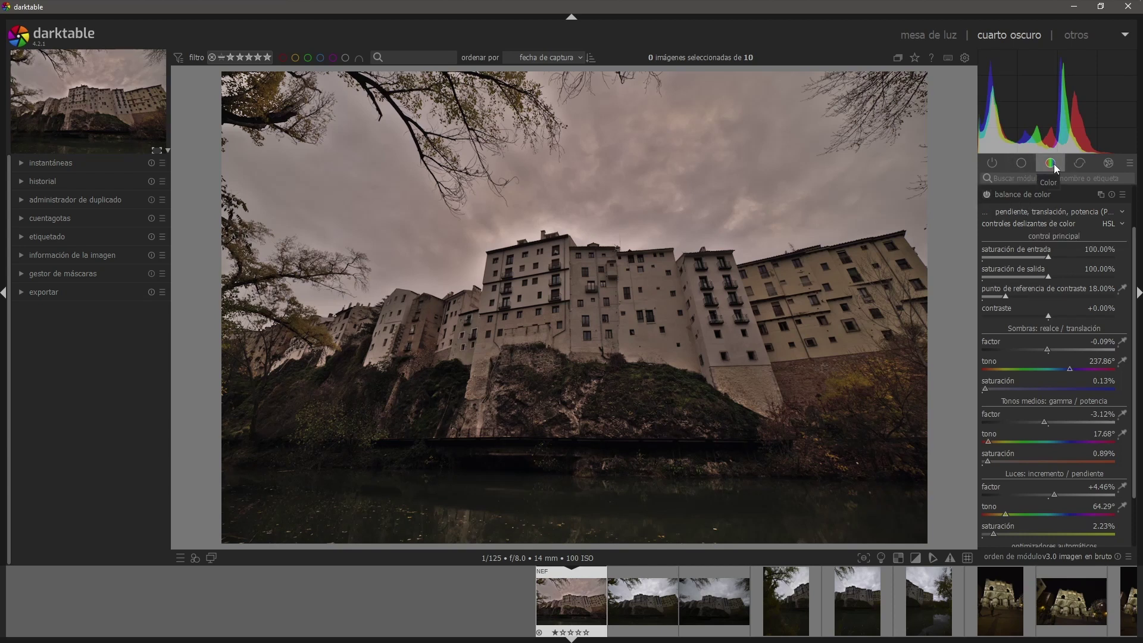
Open the rotation and perspective module and try automatic detection of the photo's structure lines
click(1079, 164)
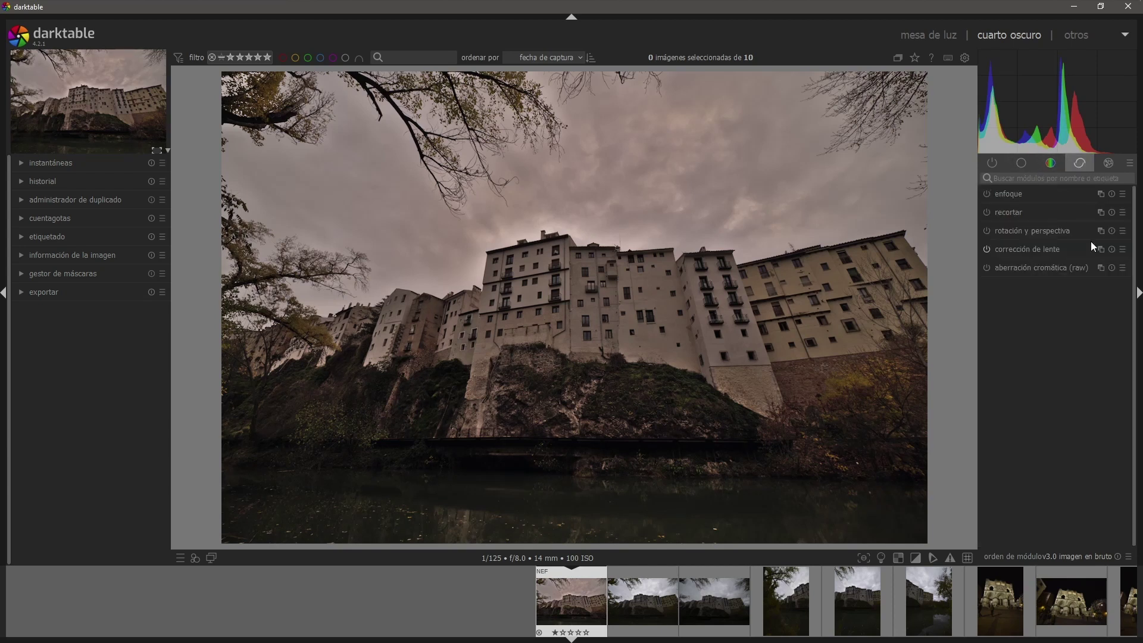
click(1048, 231)
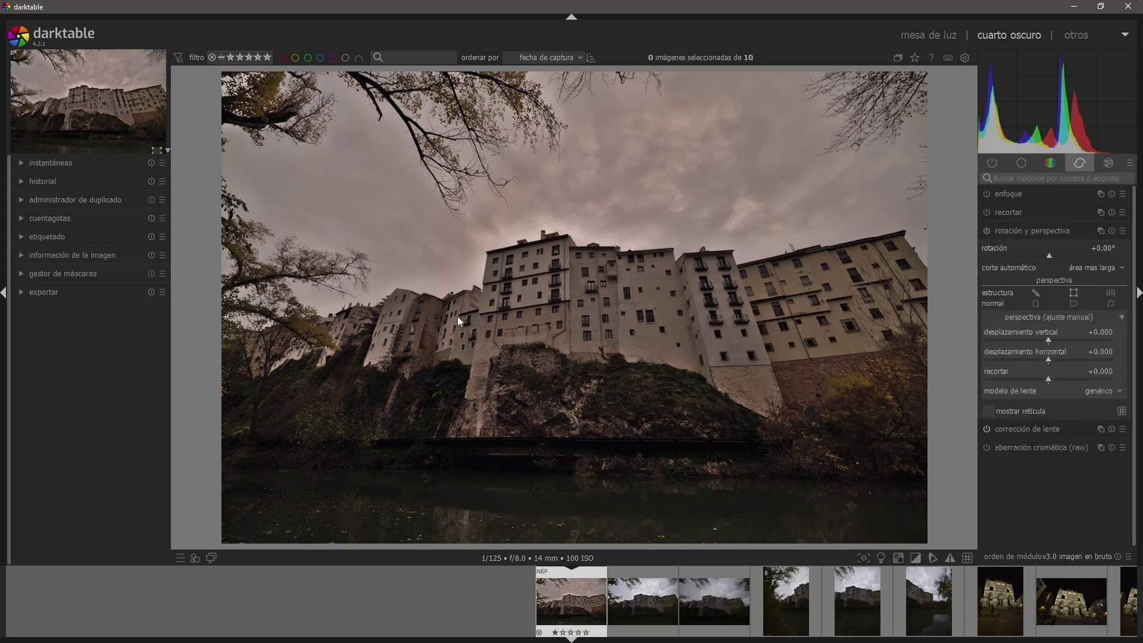
click(1119, 295)
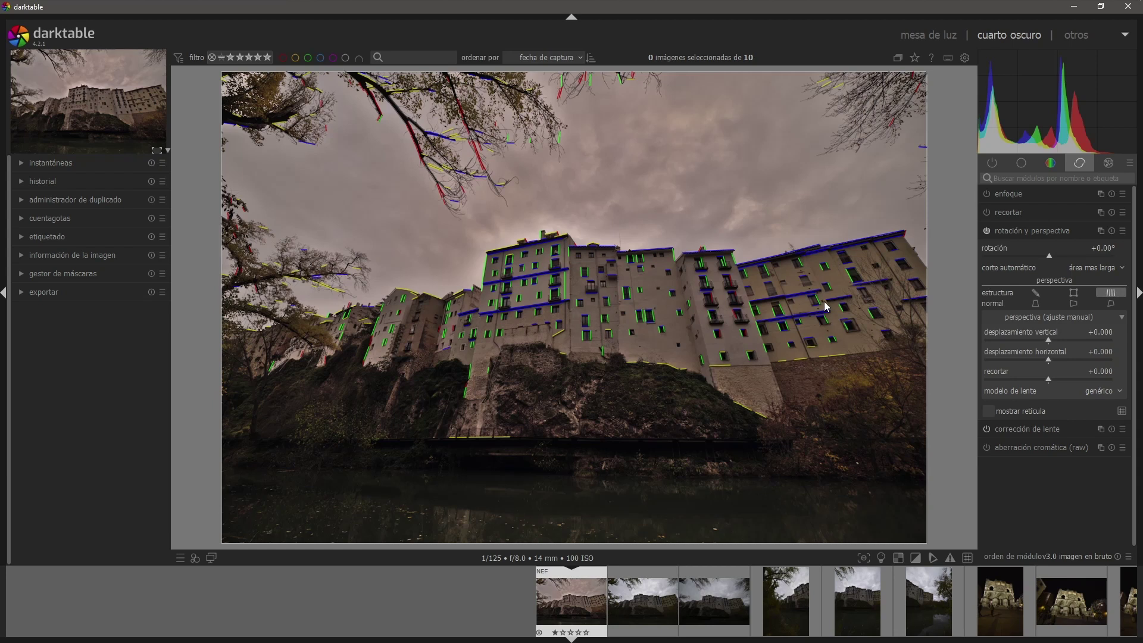
click(1111, 295)
Try correcting vertical perspective with a structure rectangle fitted to the central buildings, and reset the module
click(1074, 292)
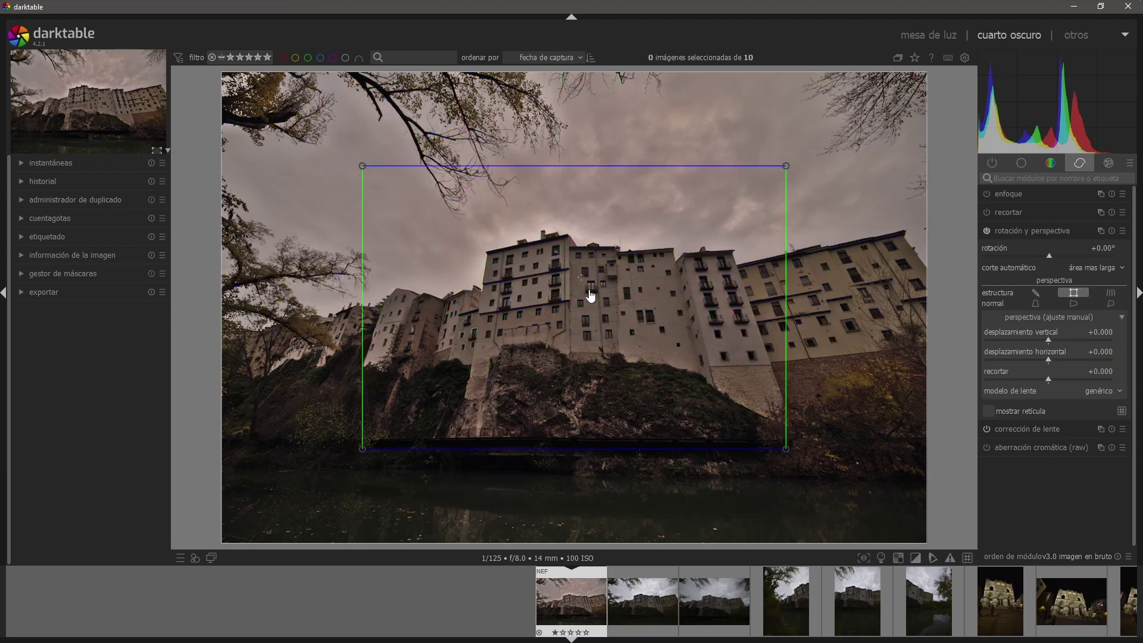
drag(361, 166, 488, 252)
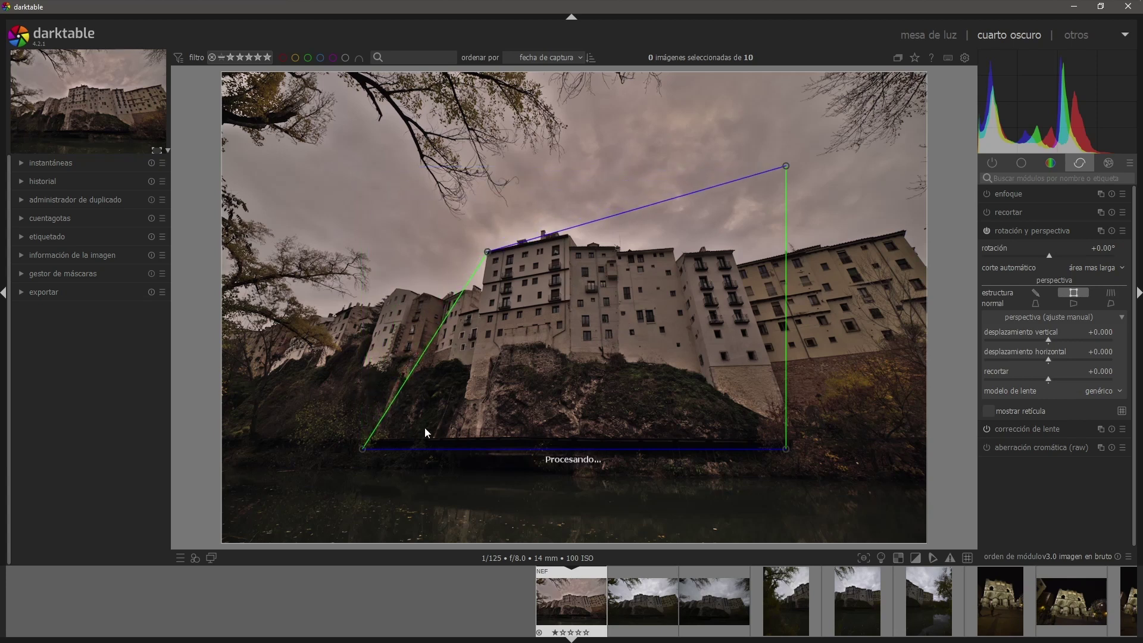
drag(364, 450, 470, 394)
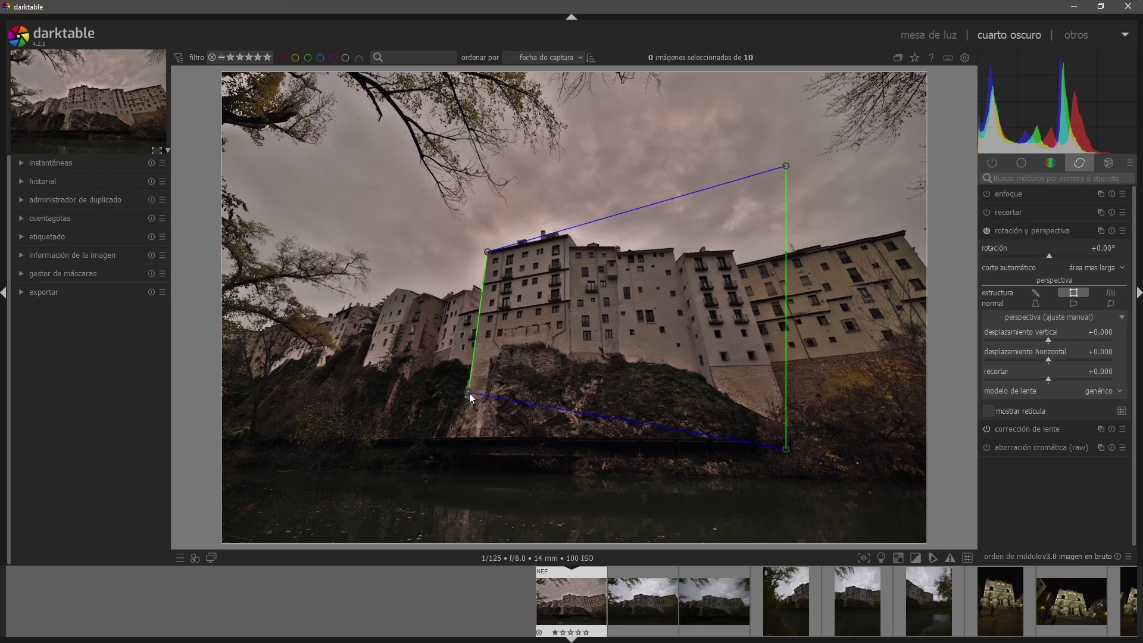
drag(787, 166, 721, 205)
drag(785, 447, 779, 392)
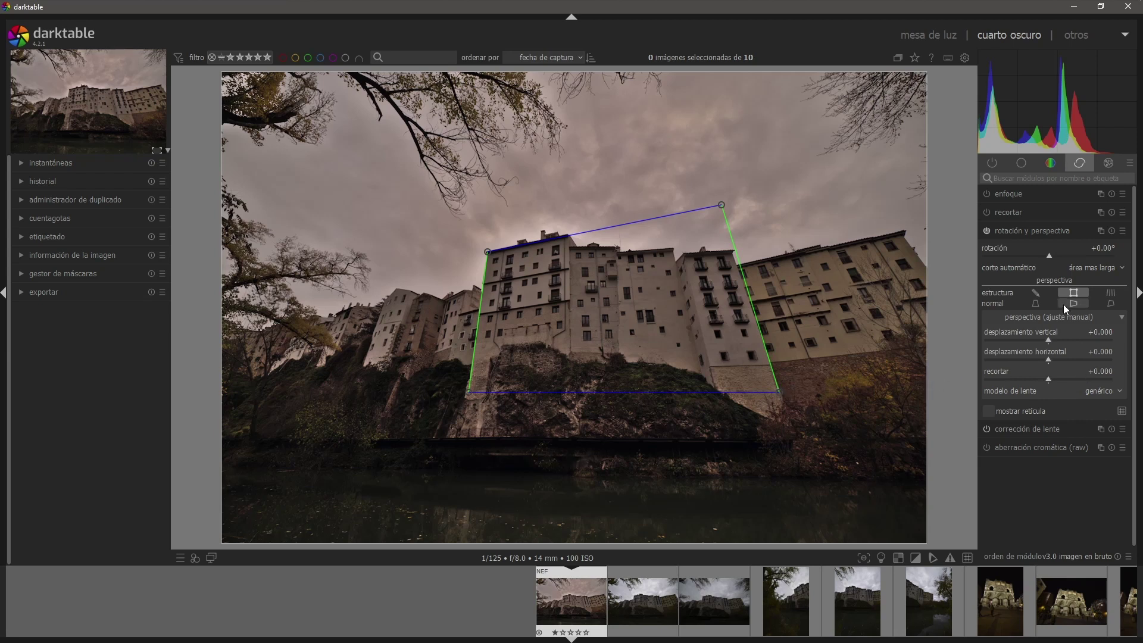
click(1031, 304)
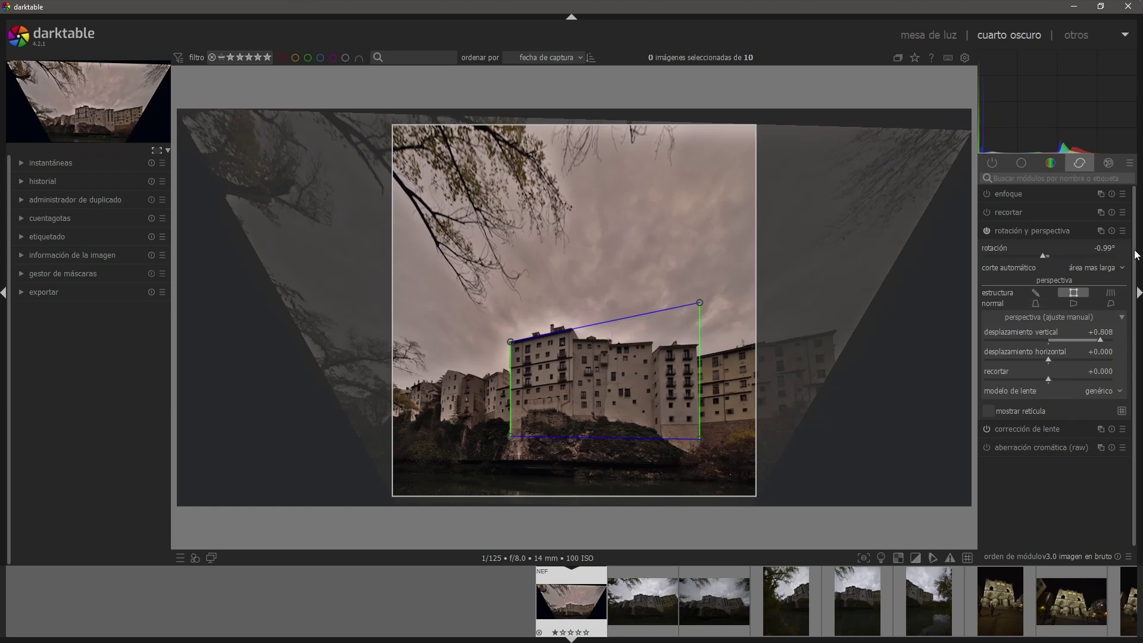
click(1109, 231)
Try correcting vertical perspective from automatically detected structure lines, and reset the rotation and perspective module
click(1107, 294)
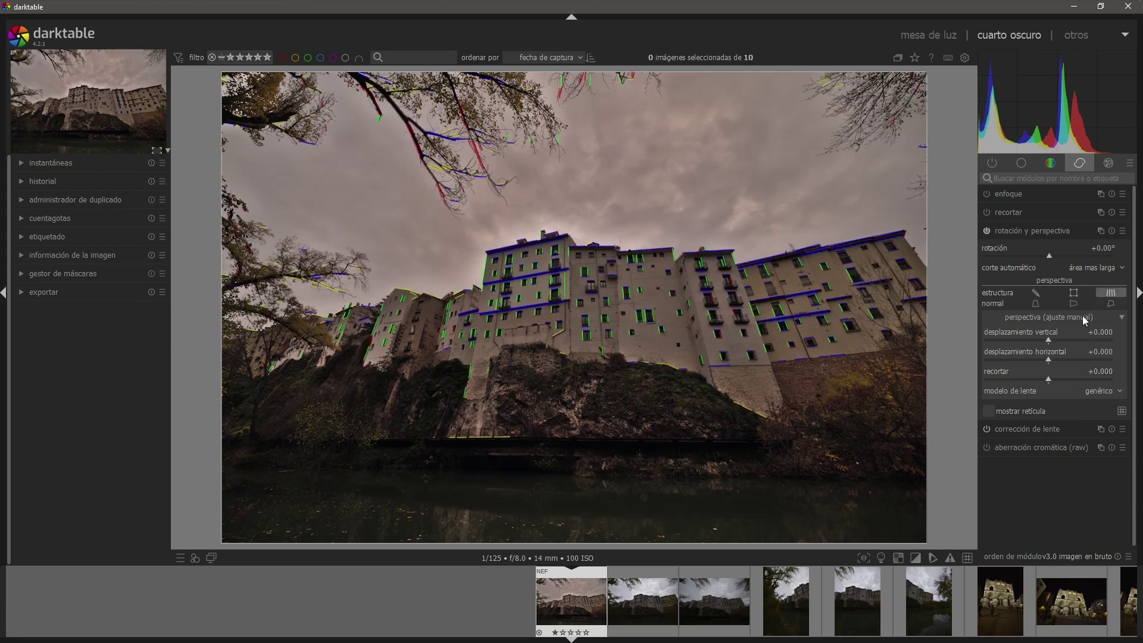
click(1034, 304)
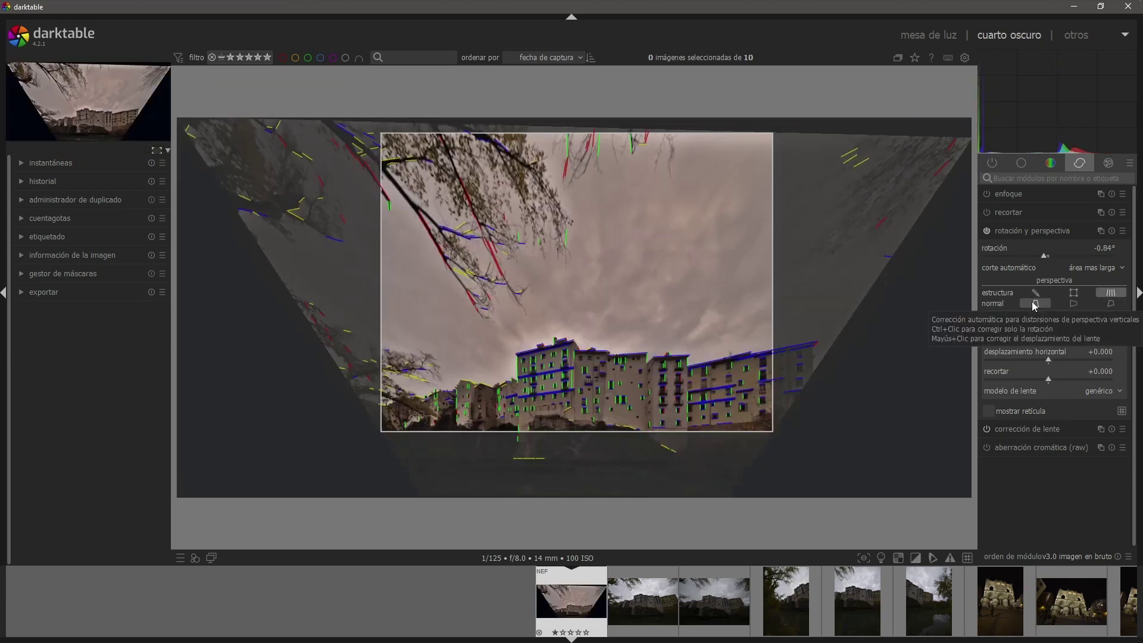
click(1110, 231)
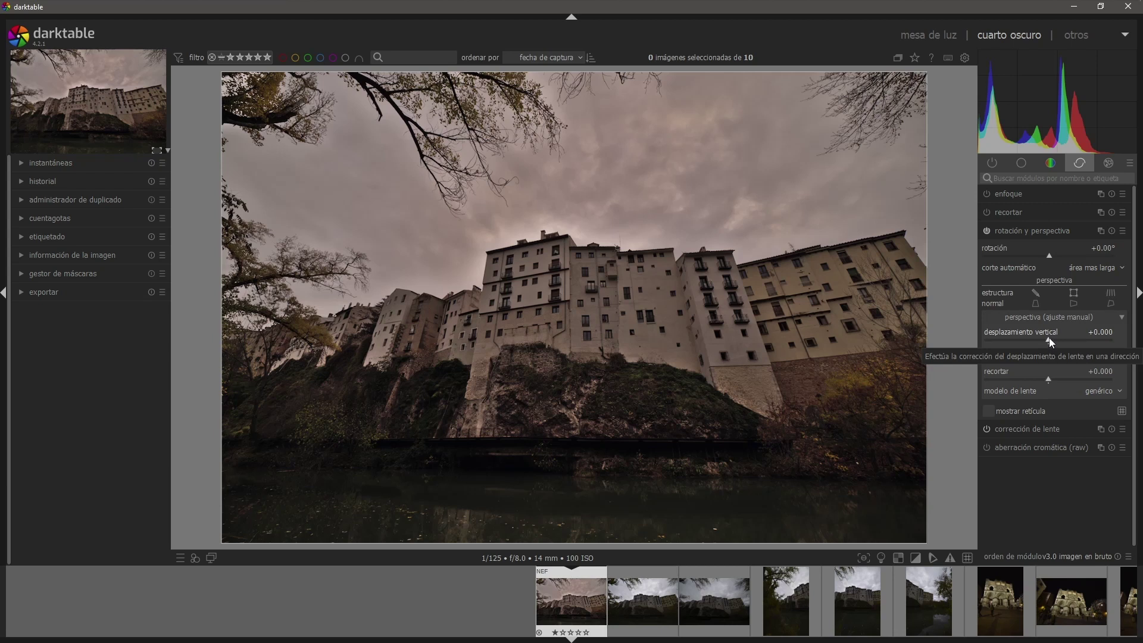
Set the vertical shift of the manual perspective correction to +0.380
drag(1049, 341, 1072, 340)
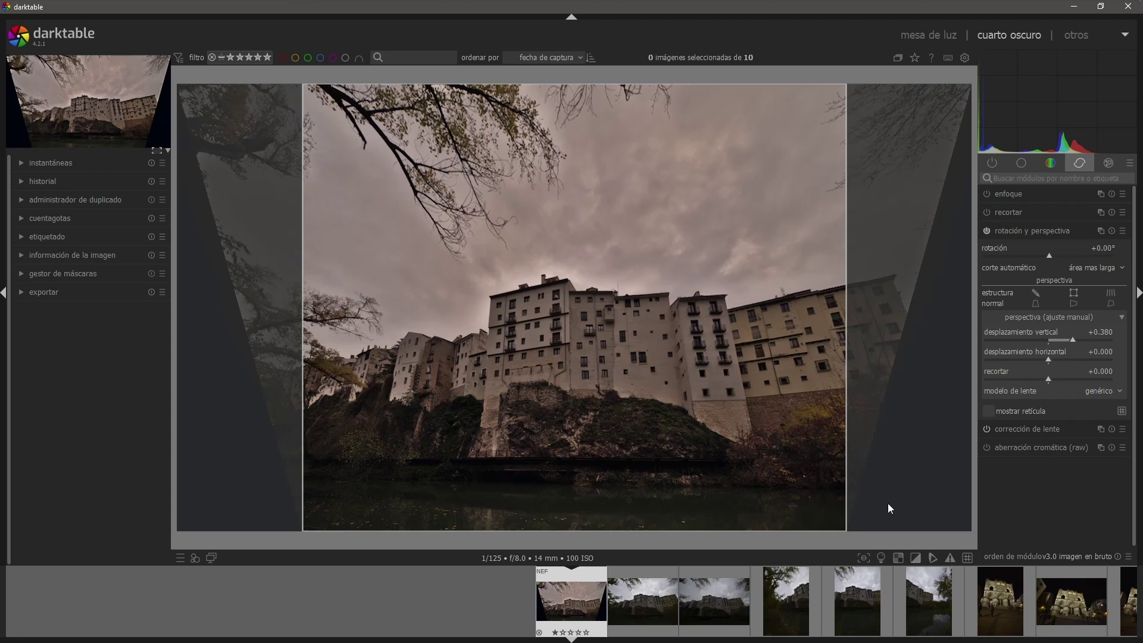
Crop the photo to the 3:2, 4×6, 35mm aspect ratio, moving the frame down to a 19.01% top margin
click(1010, 215)
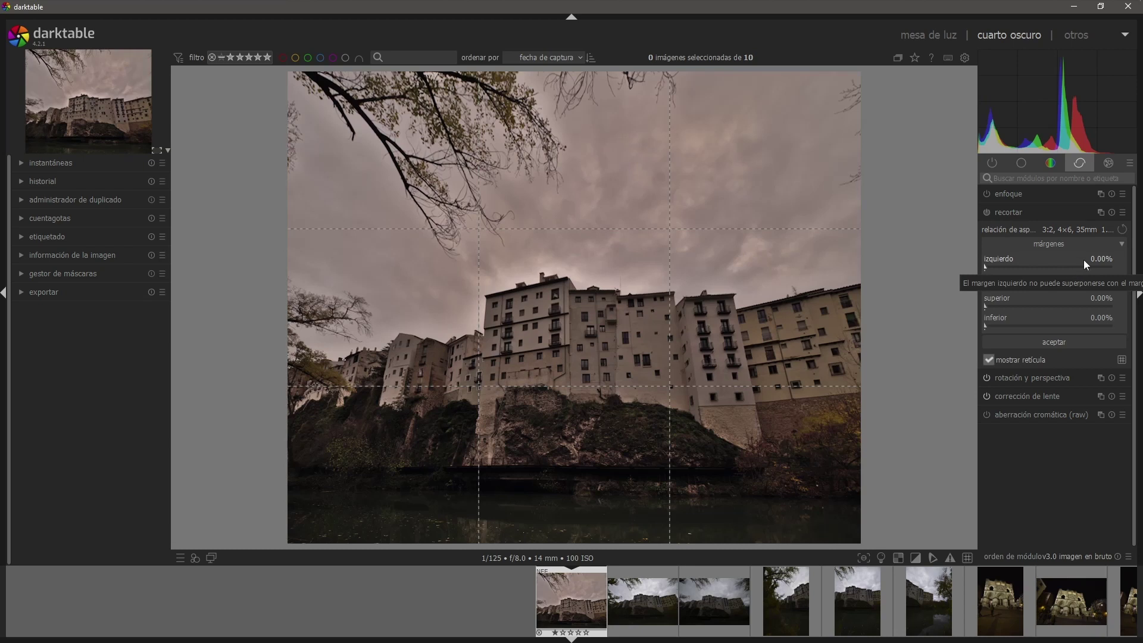
click(1079, 231)
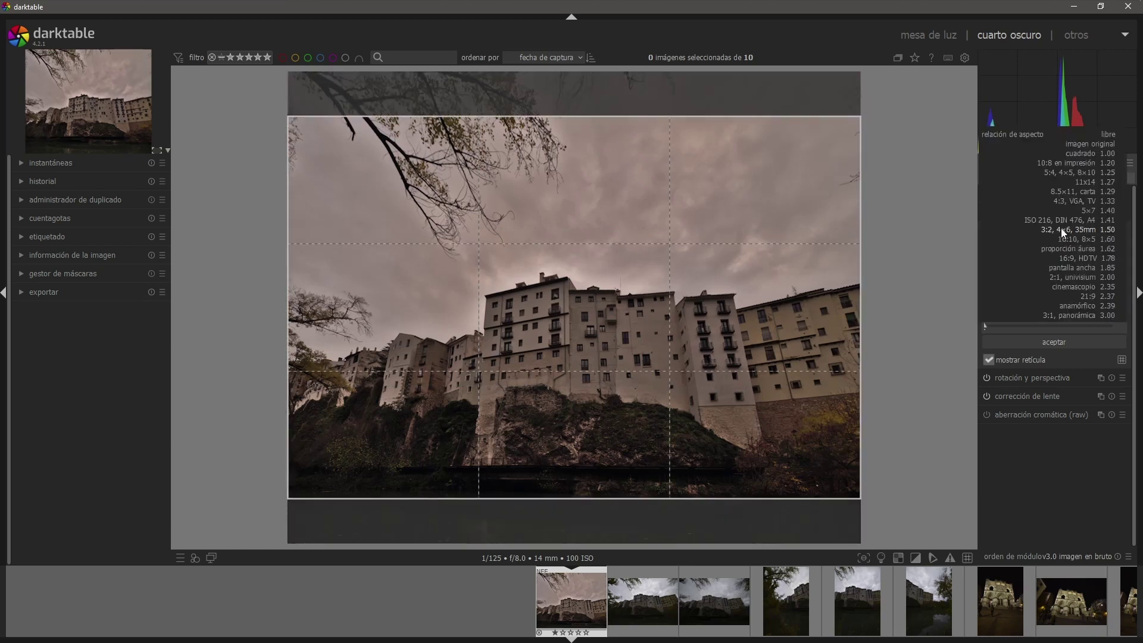
click(1063, 231)
drag(631, 297, 626, 356)
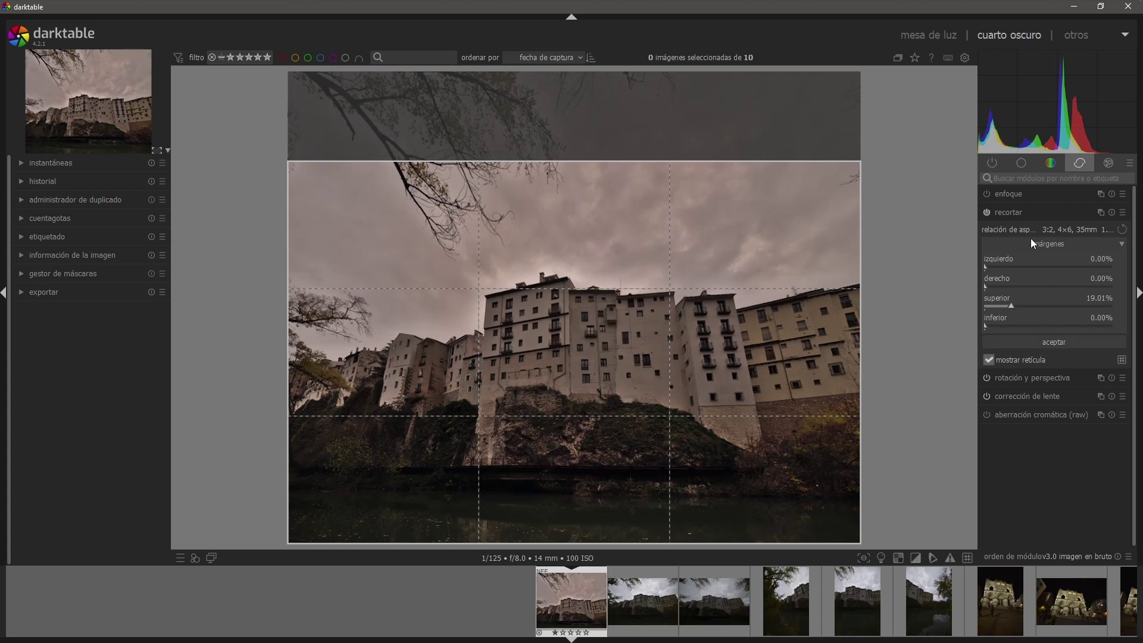
click(1019, 214)
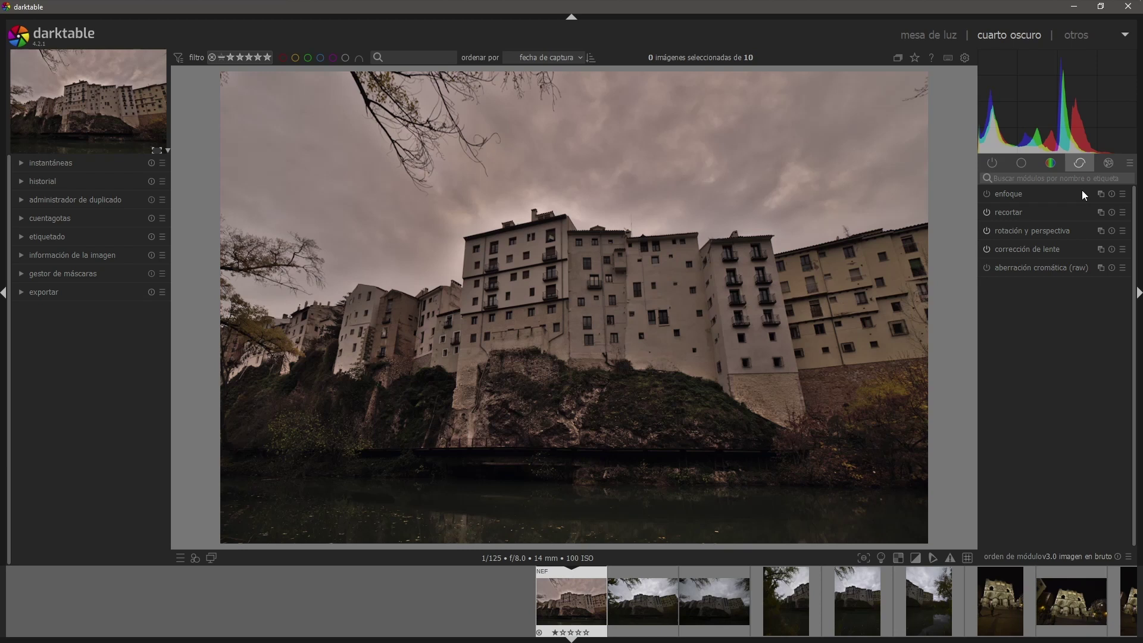
Enable raw chromatic aberration correction with its color correction option activated
click(1006, 267)
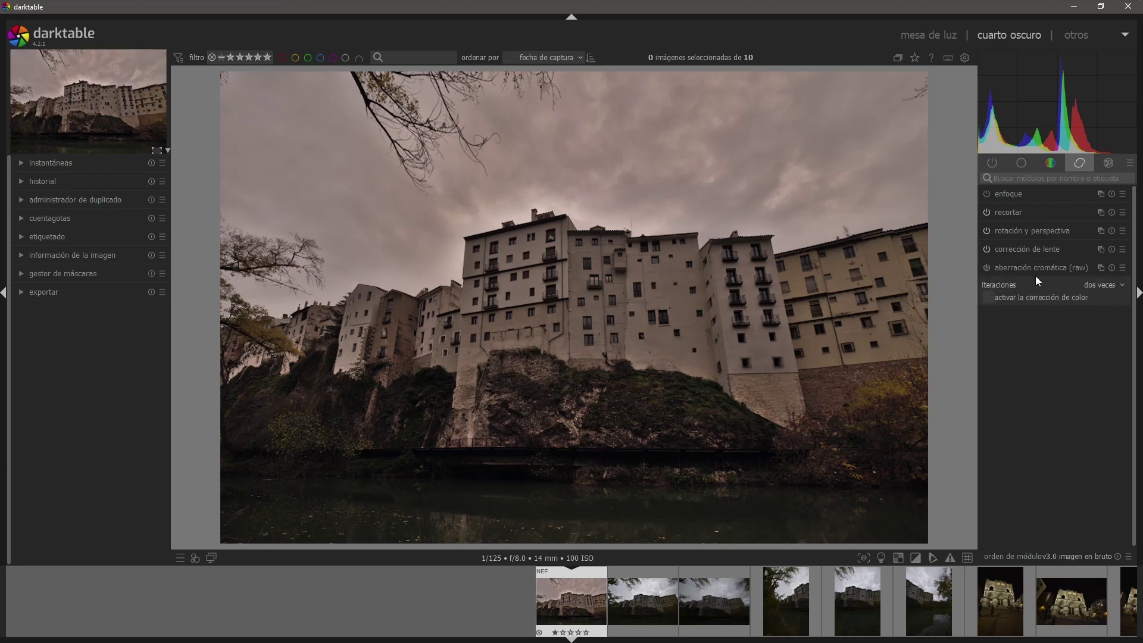
click(988, 299)
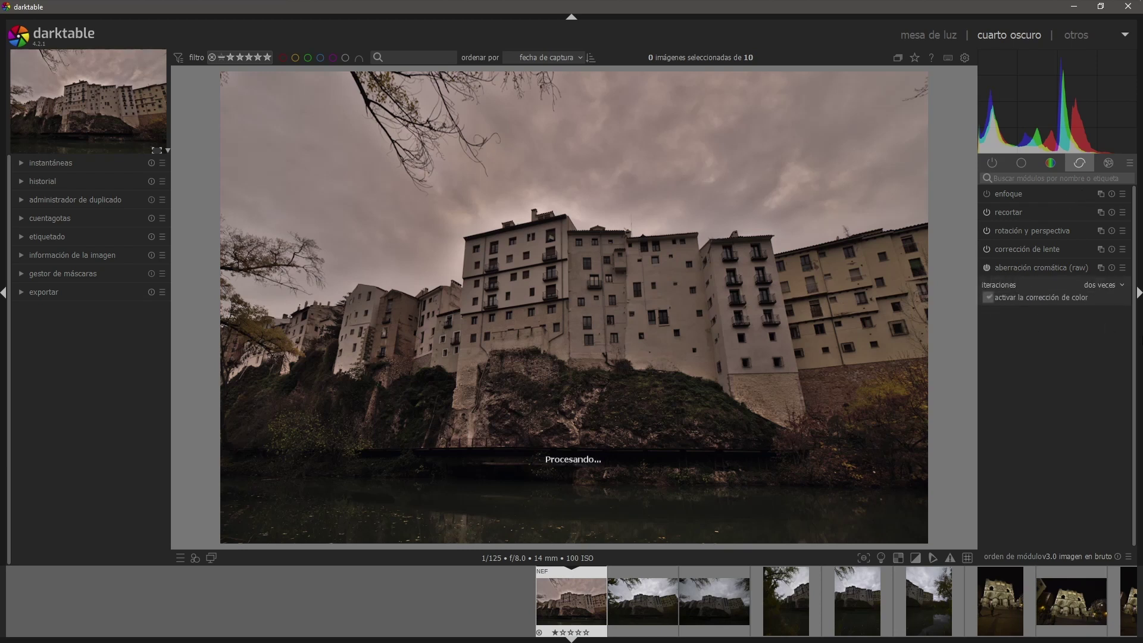
click(1045, 271)
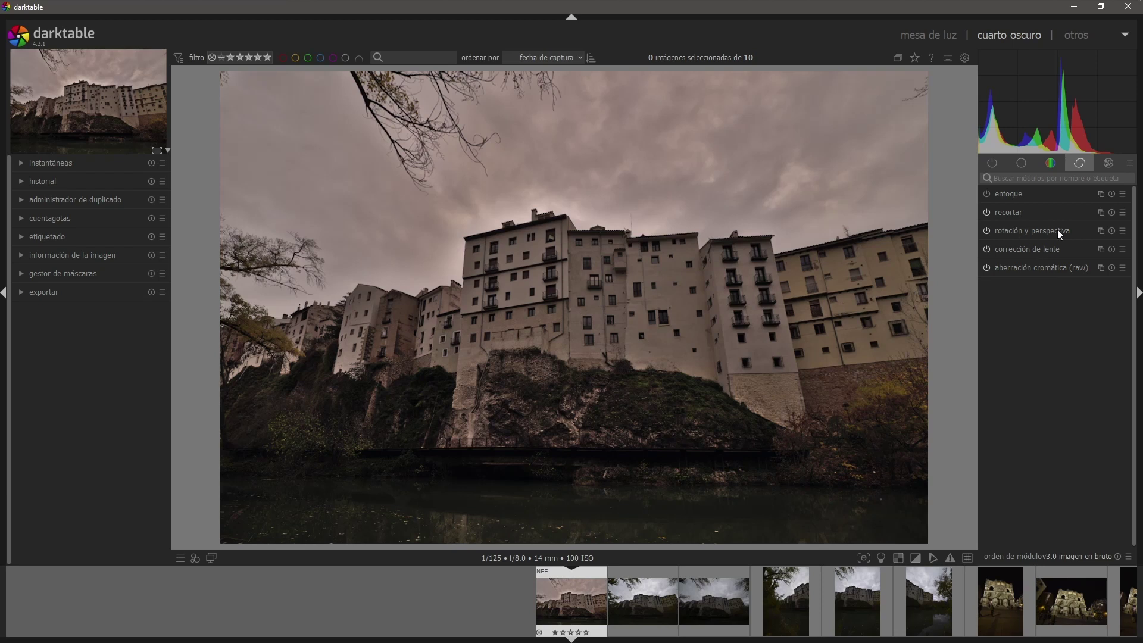
Sharpen the photo with radius 2.214, amount 0.554 and threshold 5.357
click(1019, 197)
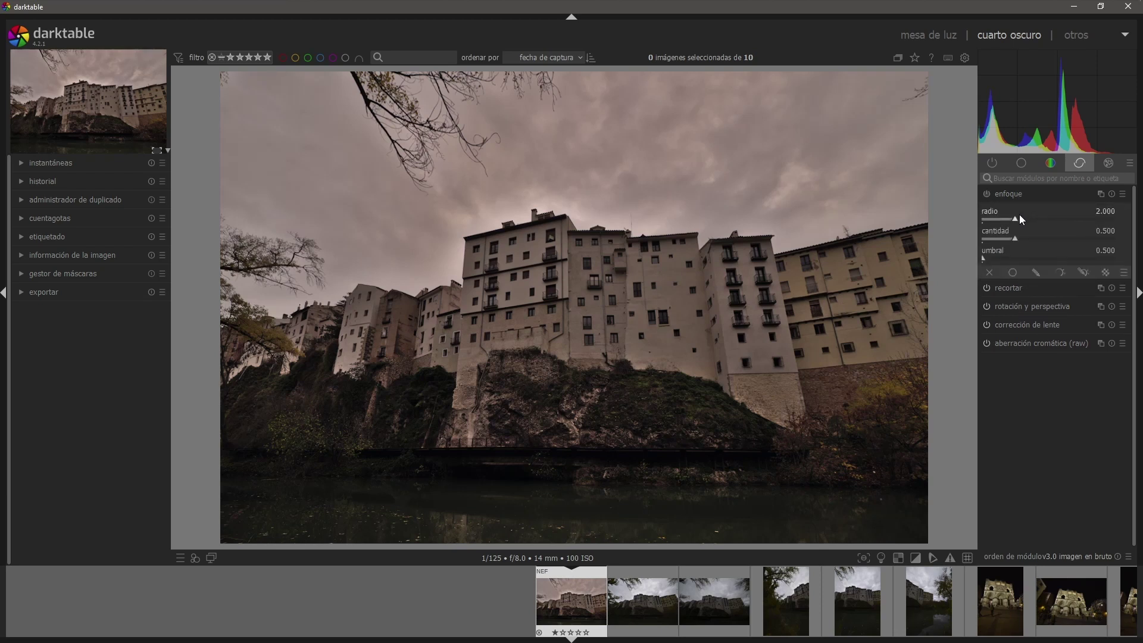
drag(1015, 221, 988, 259)
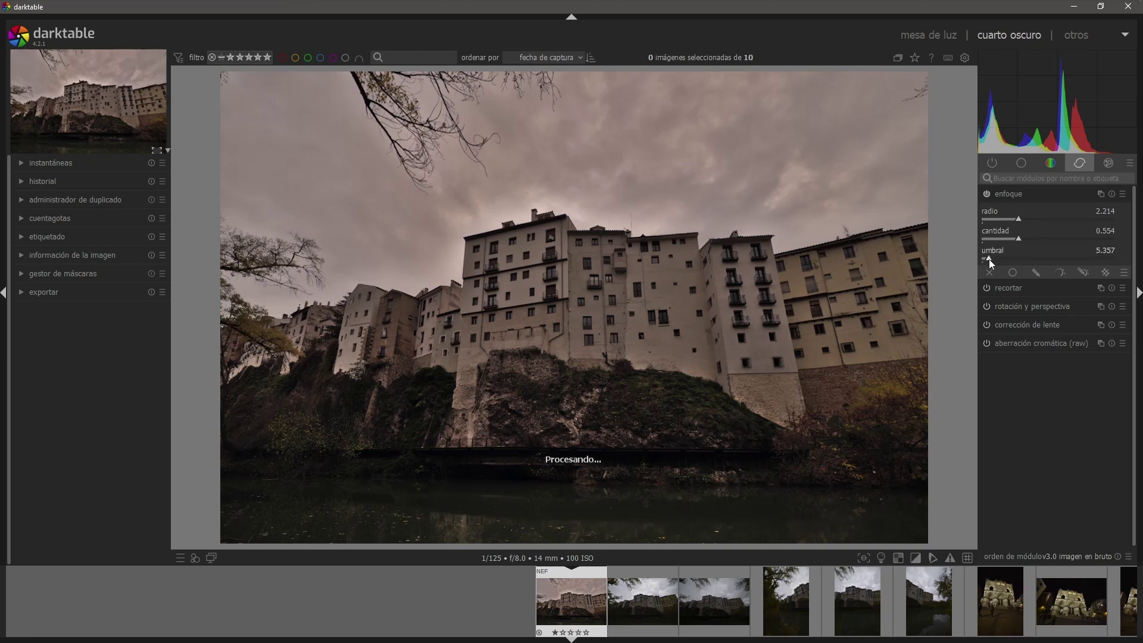
Set the color contrast module to 1.27 for green/magenta and 1.88 for blue/yellow
click(1050, 163)
click(1025, 245)
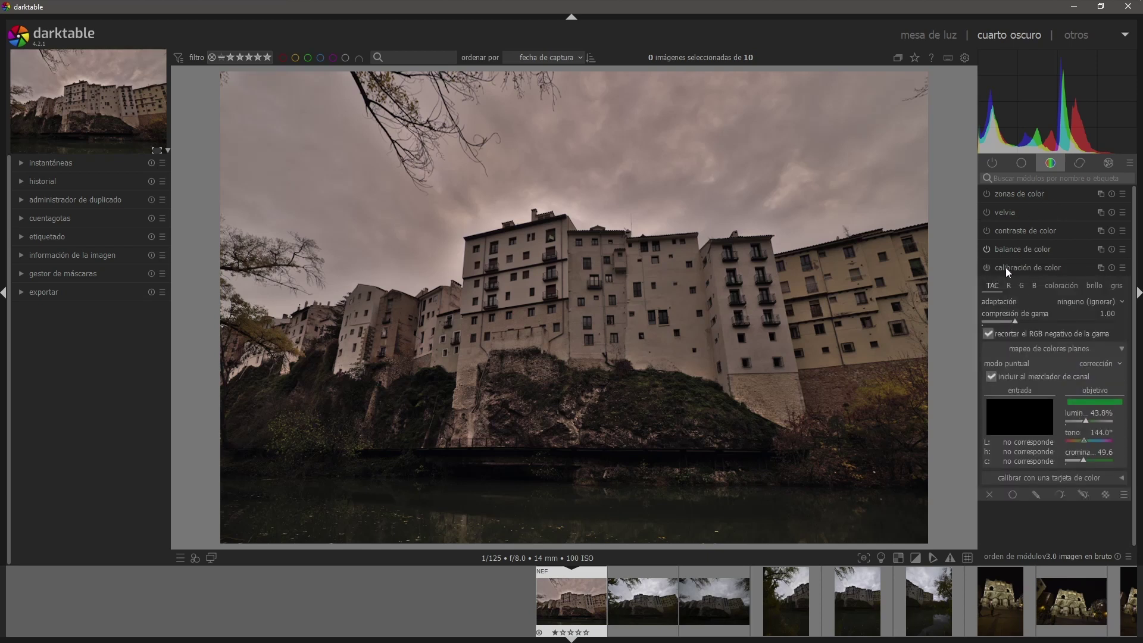
click(1013, 229)
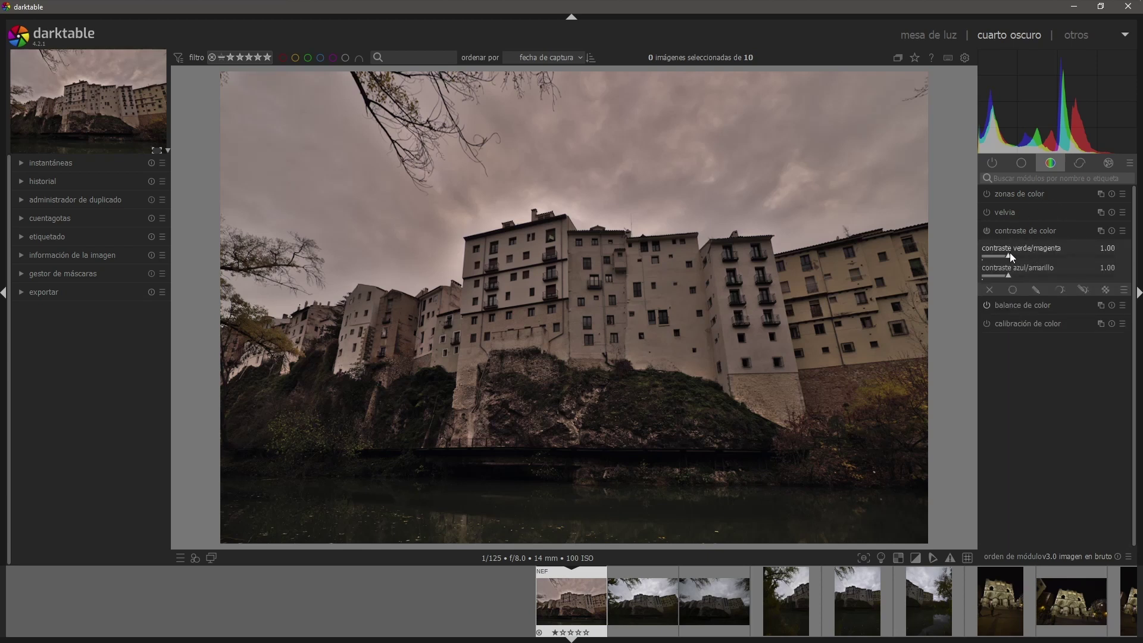
click(1010, 257)
drag(1009, 256, 1012, 256)
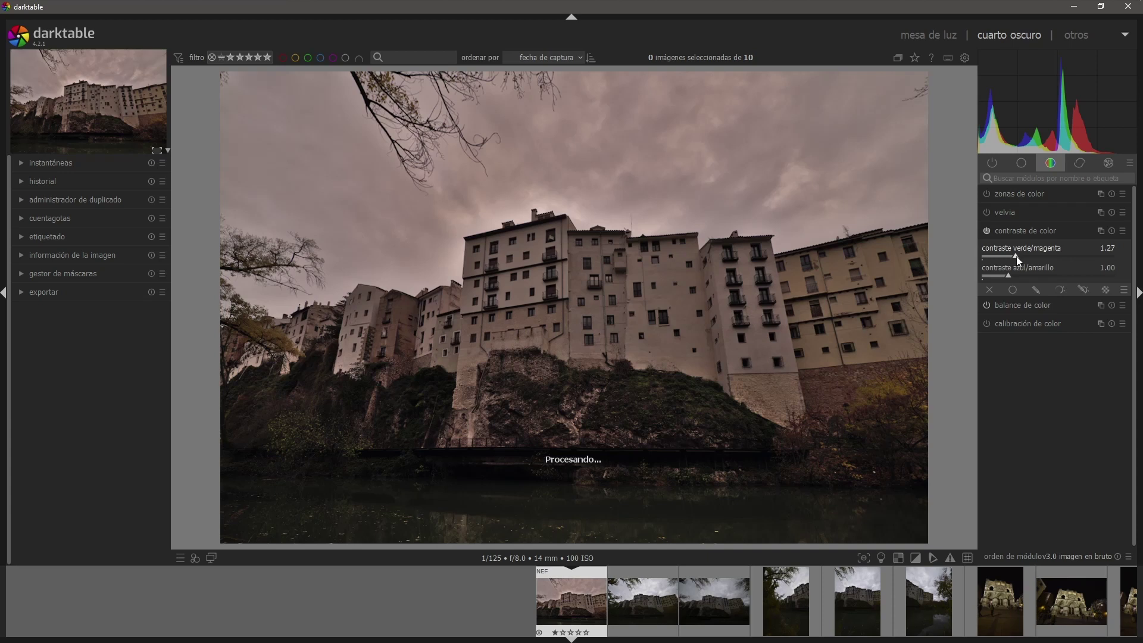
drag(1020, 257, 1035, 257)
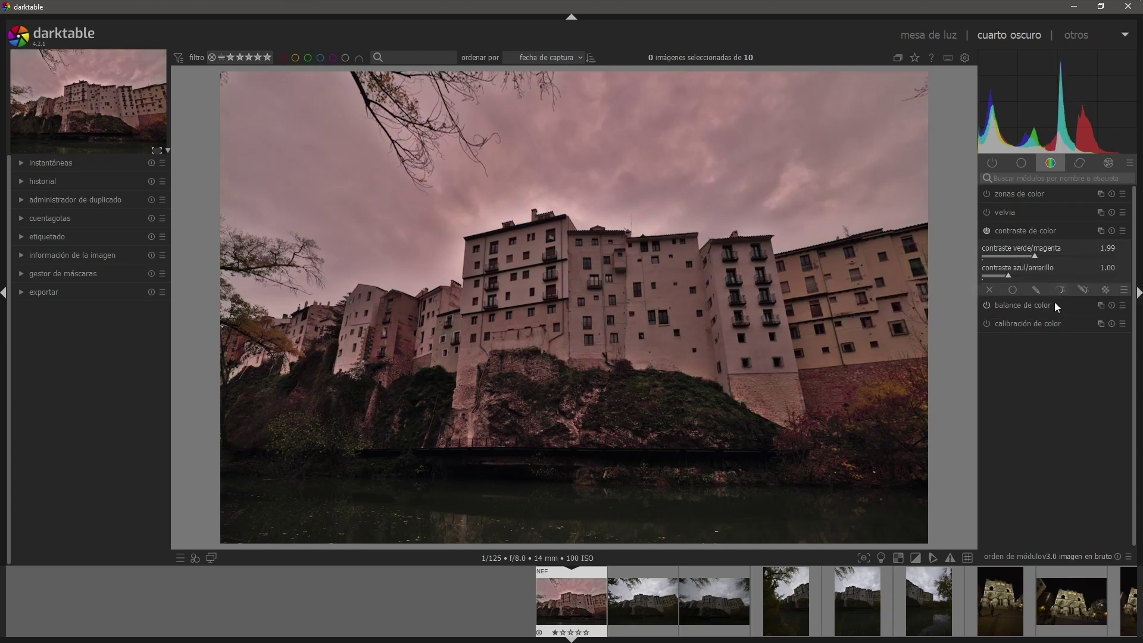
drag(1038, 258, 1015, 257)
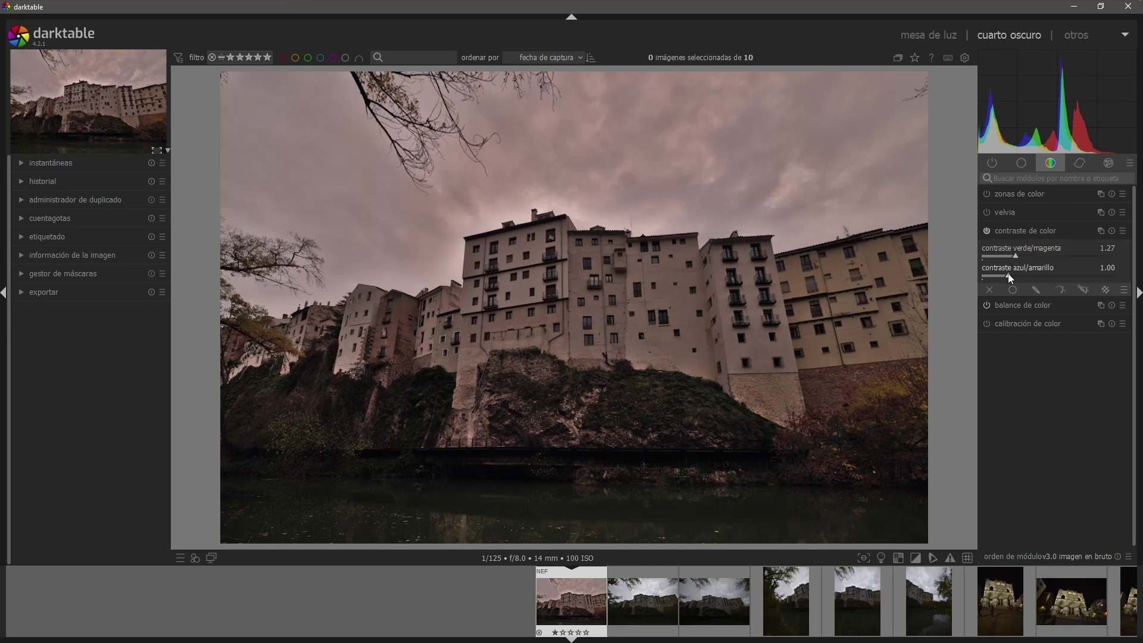
drag(1008, 277, 1031, 281)
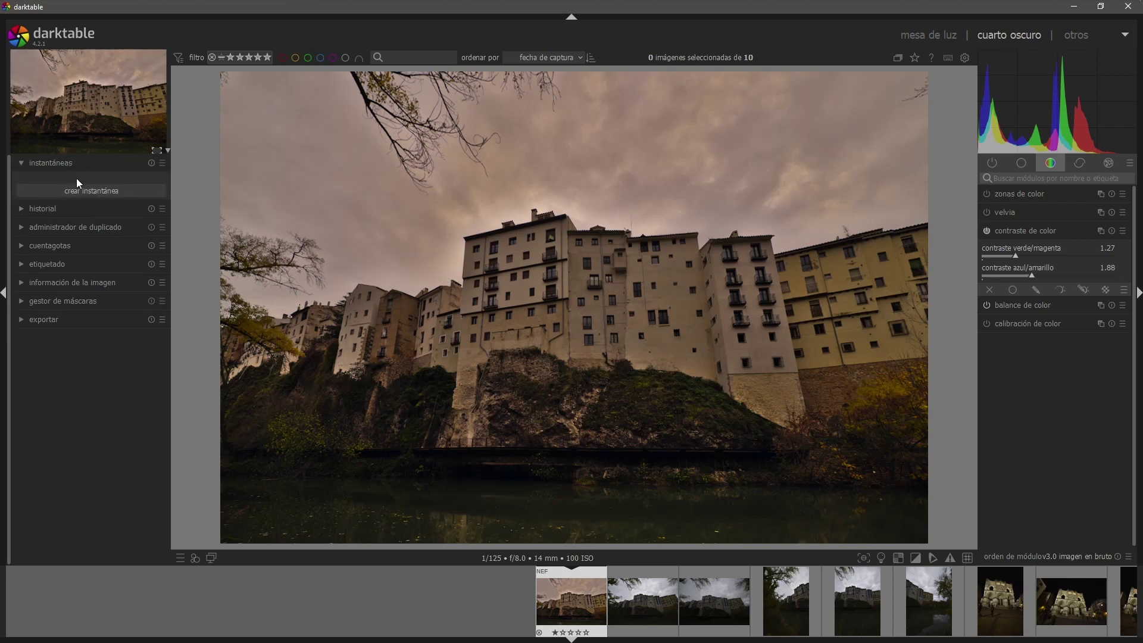
Return the photo to the "orientación" state, entry 10 in the editing history
click(60, 208)
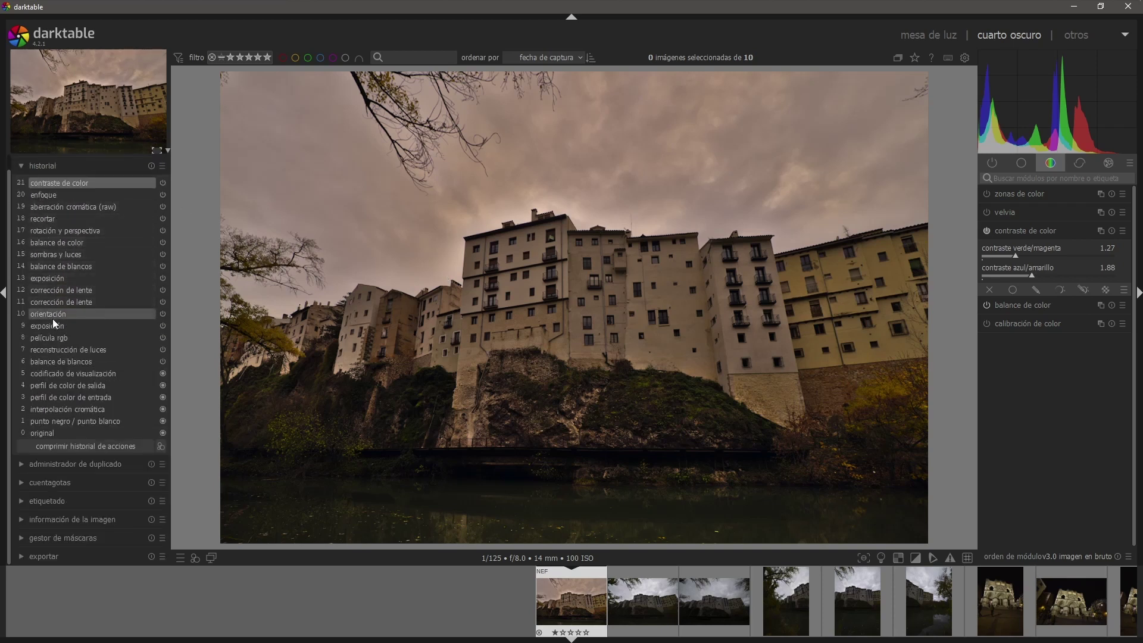
click(53, 314)
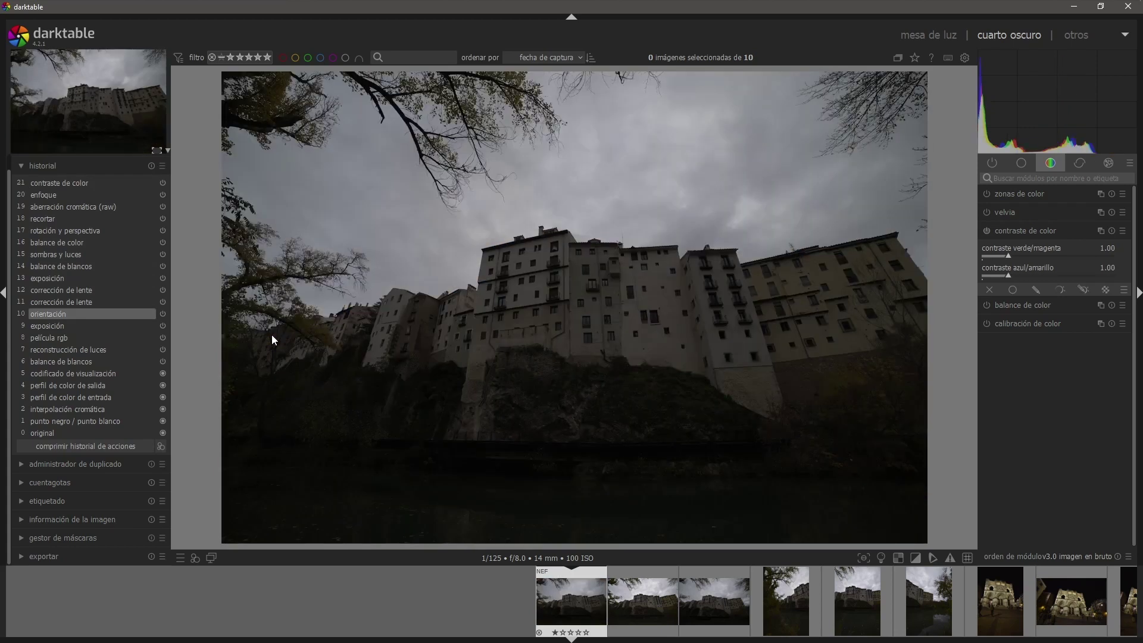
Display the color contrast snapshot over the photo and sweep the dividing line across to compare before and after
scroll(119, 172, up, 1)
click(66, 161)
click(88, 181)
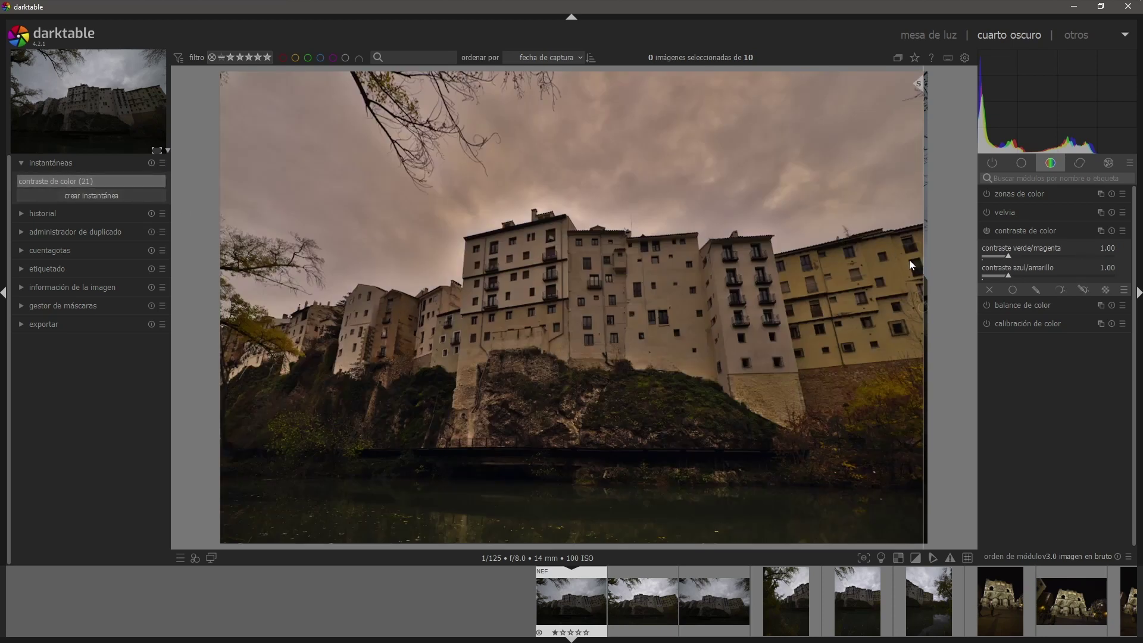
drag(920, 265, 342, 297)
drag(448, 299, 825, 331)
drag(896, 327, 196, 275)
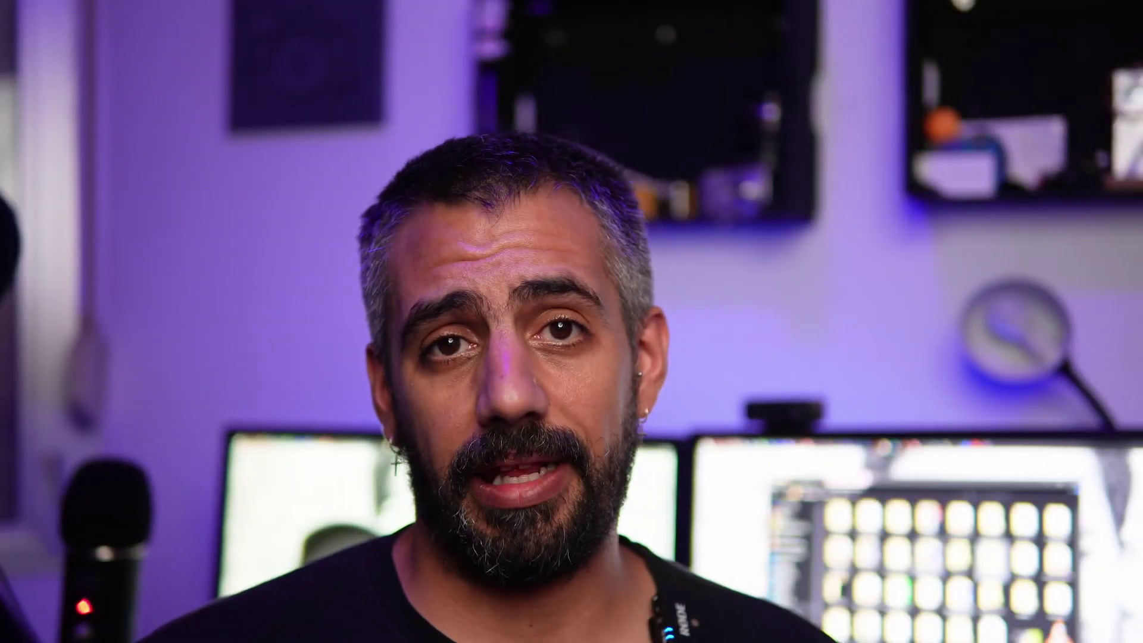